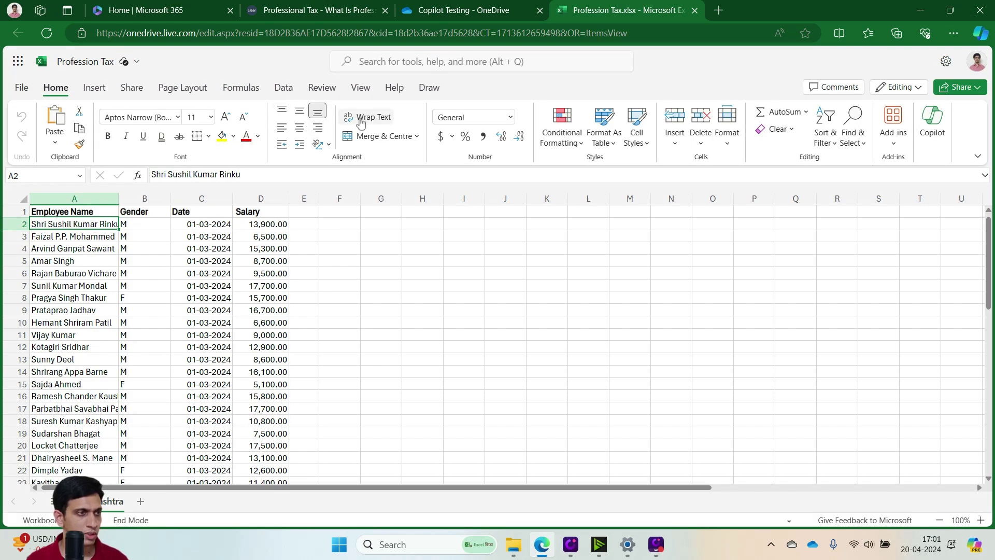
- Format the employee data A1:D61 as a table, keeping 'My table has headers' checked
click(106, 274)
click(91, 228)
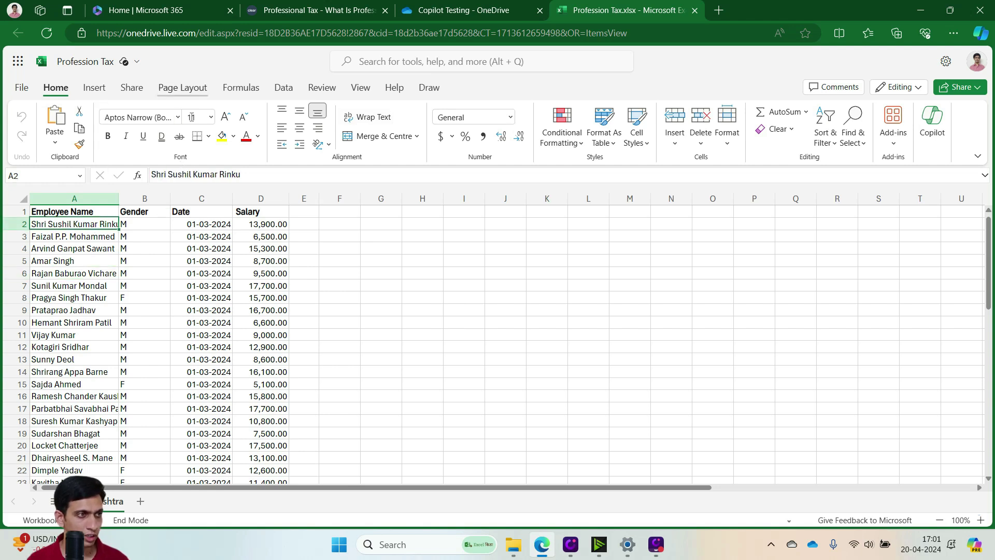
click(96, 212)
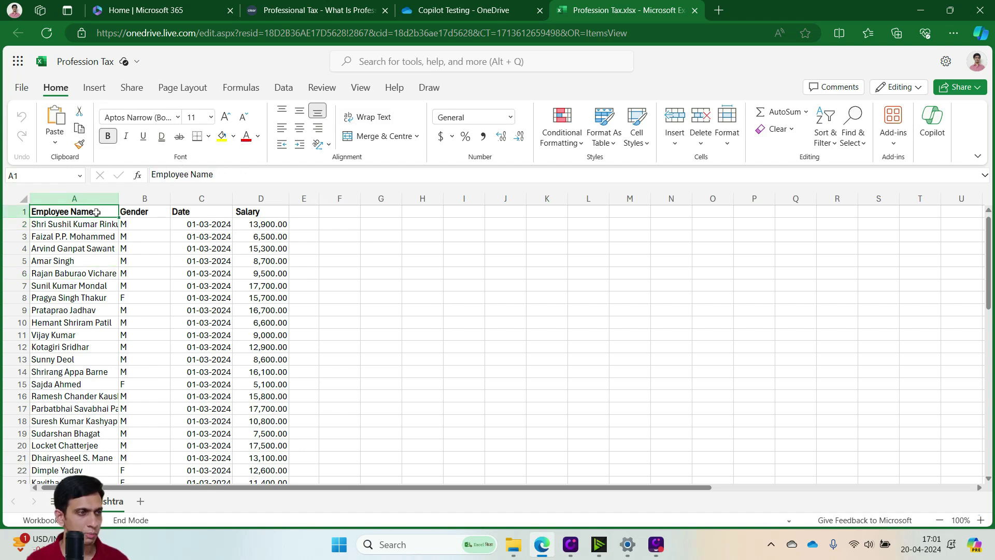
click(93, 88)
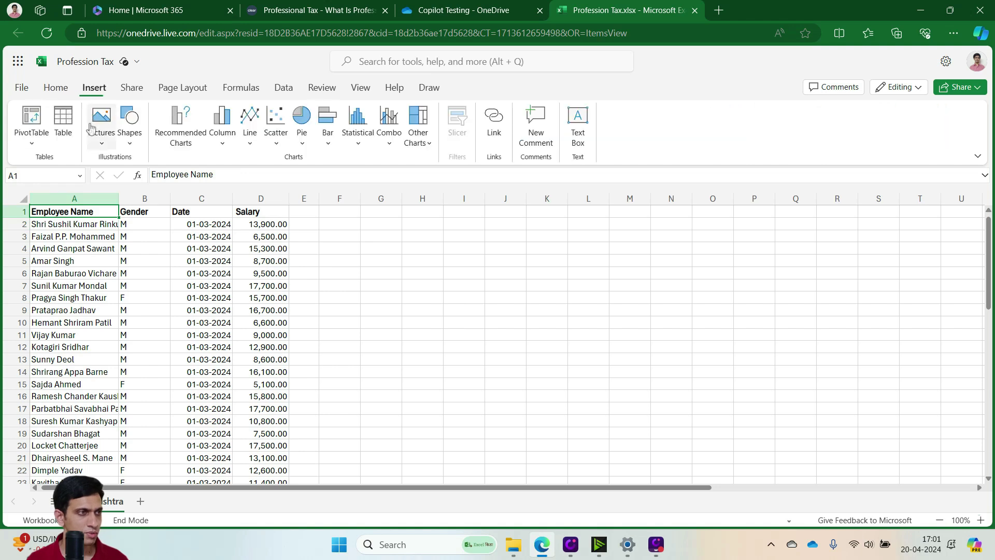
click(68, 137)
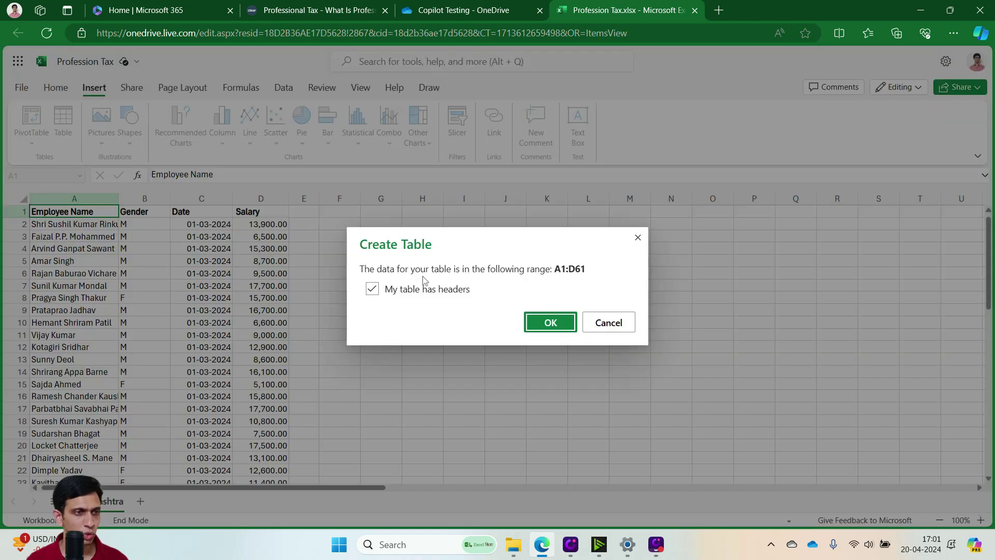
click(539, 327)
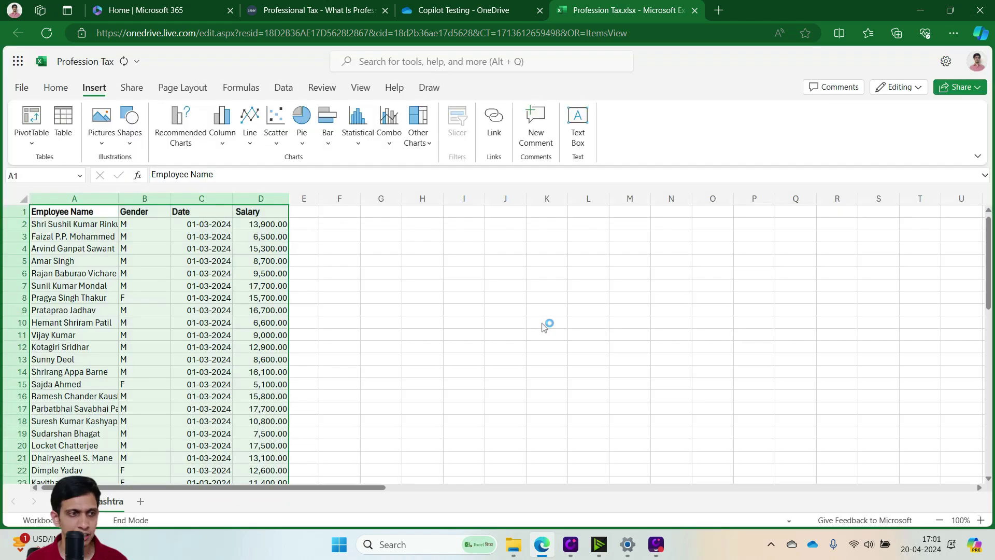
click(77, 250)
click(76, 212)
- Make the table's header row text white
click(55, 88)
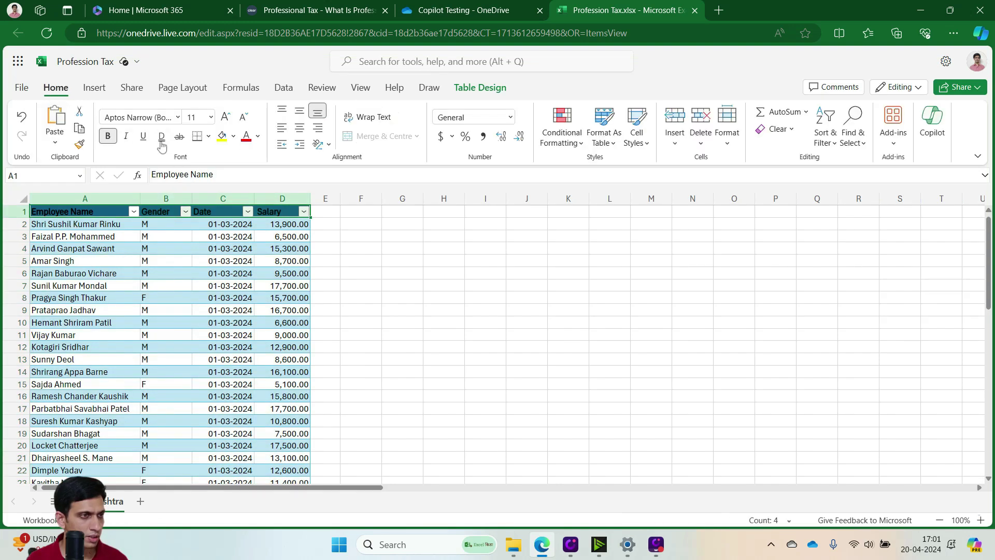
click(258, 136)
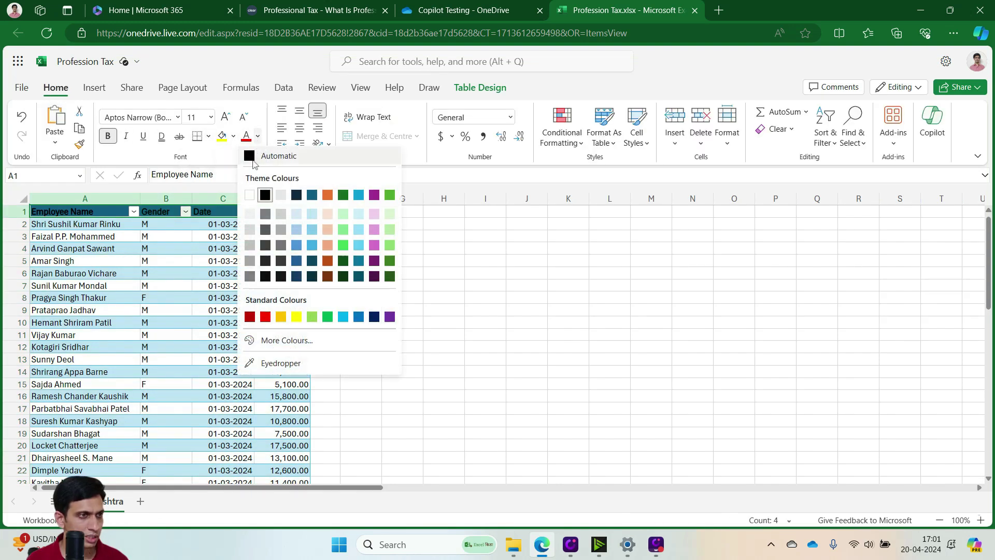
click(252, 193)
click(72, 273)
- Clear all Employee Name entries in A2:A61, then return to the top of the sheet
click(71, 225)
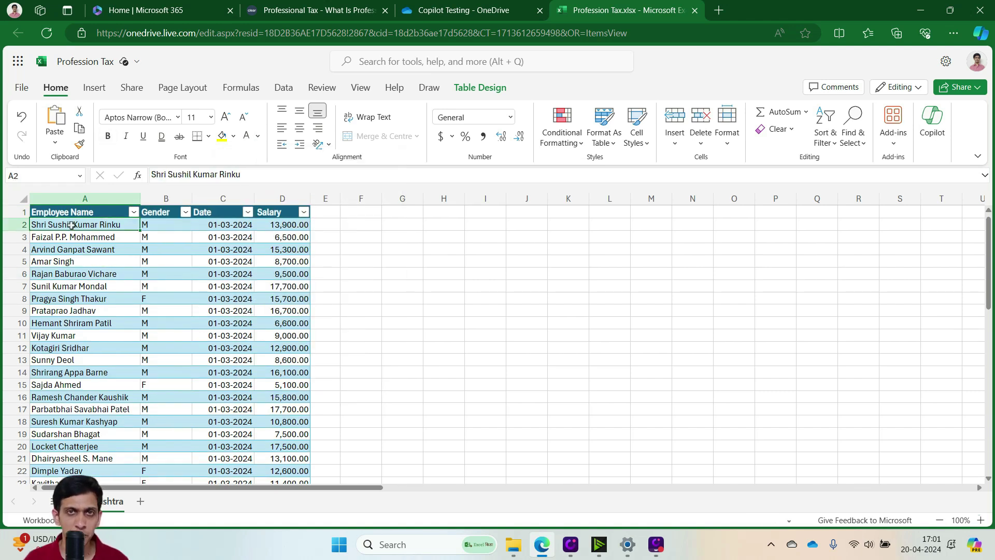
key(Down)
key(Up)
key(ctrl+shift+Down)
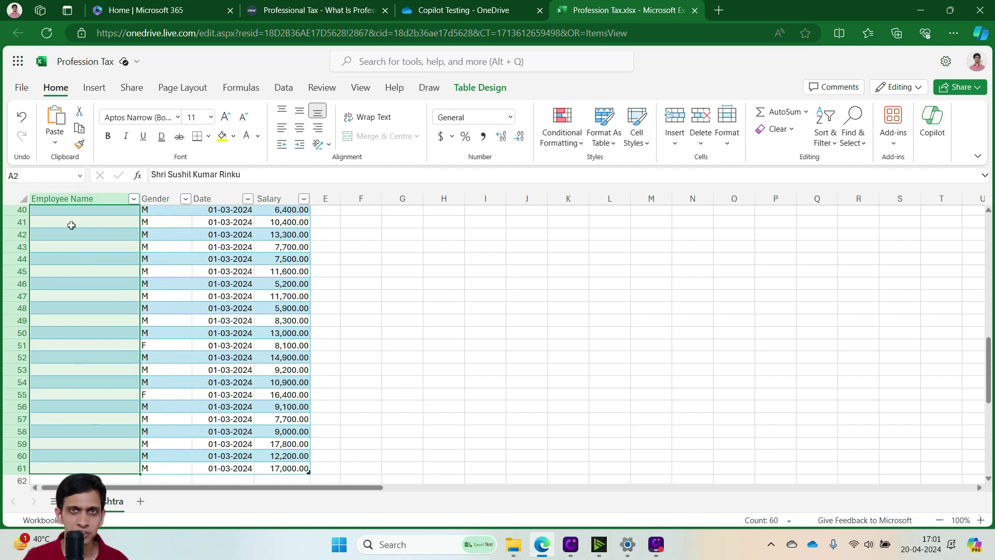
key(ctrl+Home)
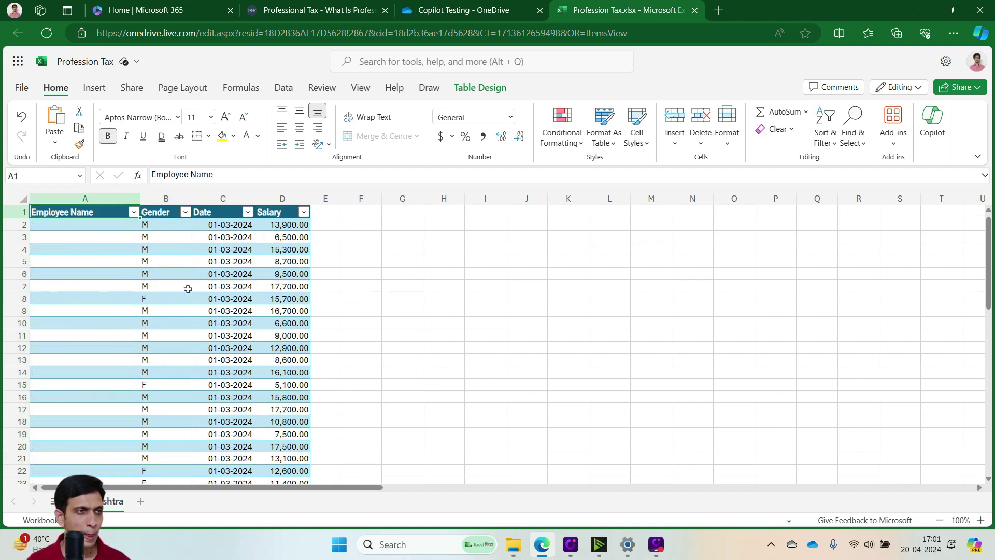
- Review Maharashtra's profession tax slabs on ClearTax, noting the women's salary limit
click(306, 11)
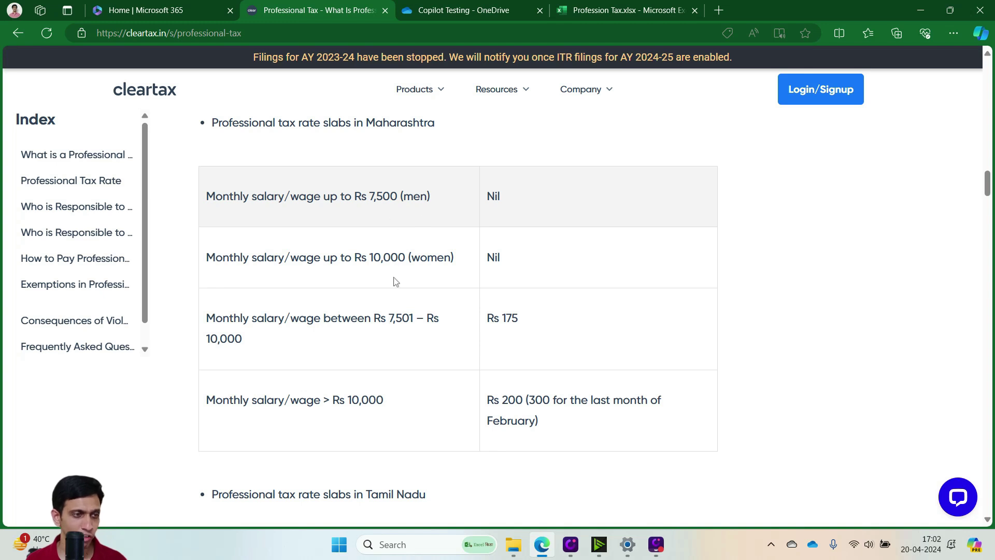
drag(387, 251, 426, 256)
click(404, 310)
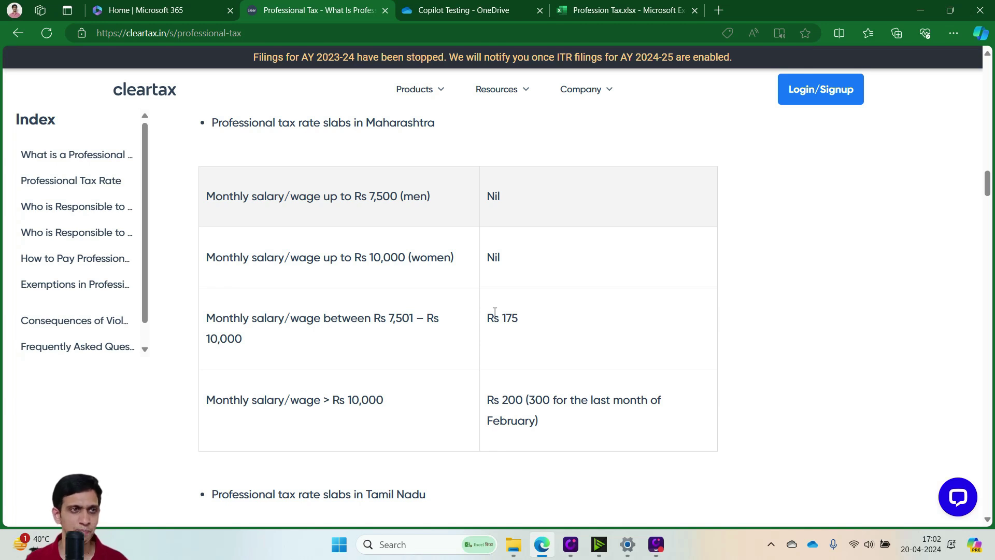
- From A2, dictate a Copilot tax-column request: 300/200 above 10,000, 175 for males above 7,500, else 0
click(605, 14)
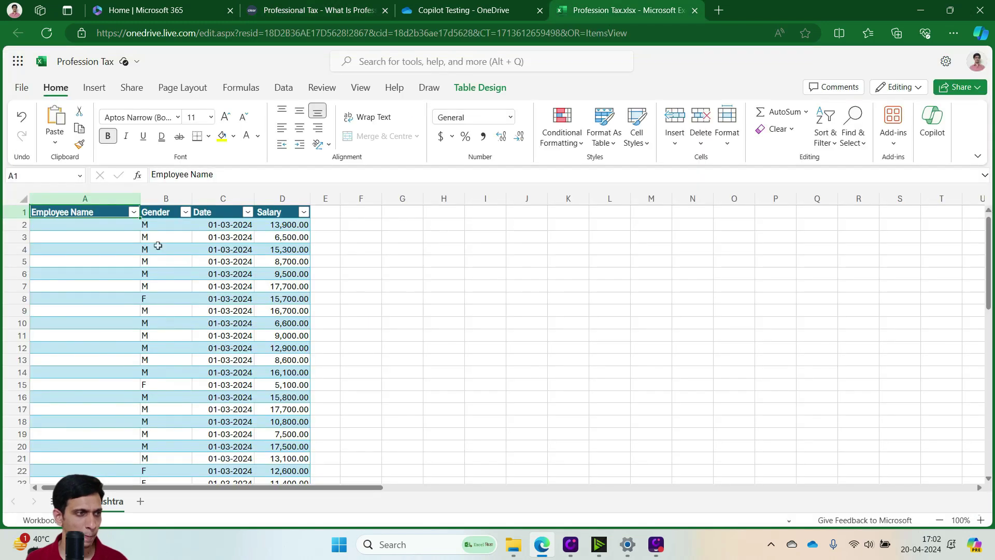
click(113, 222)
click(933, 130)
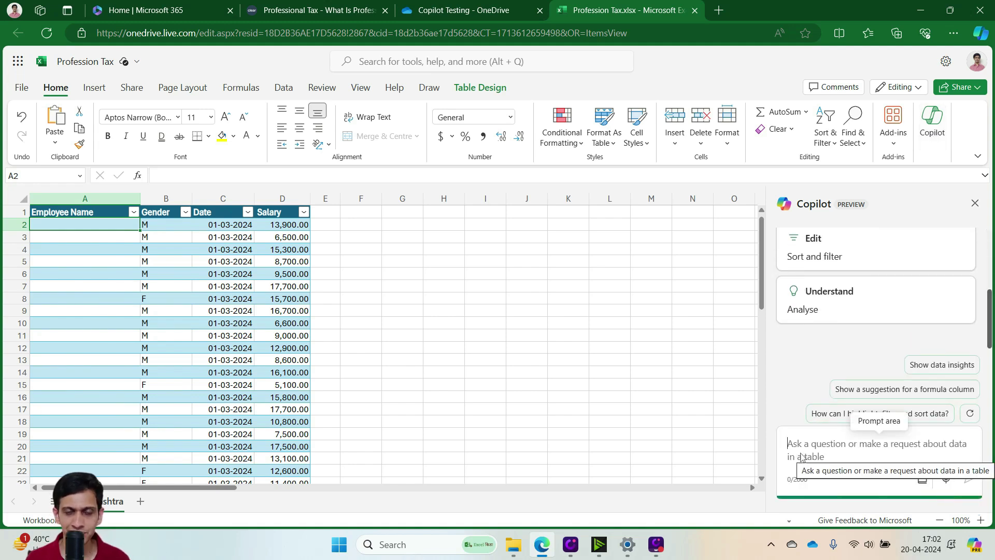
click(945, 478)
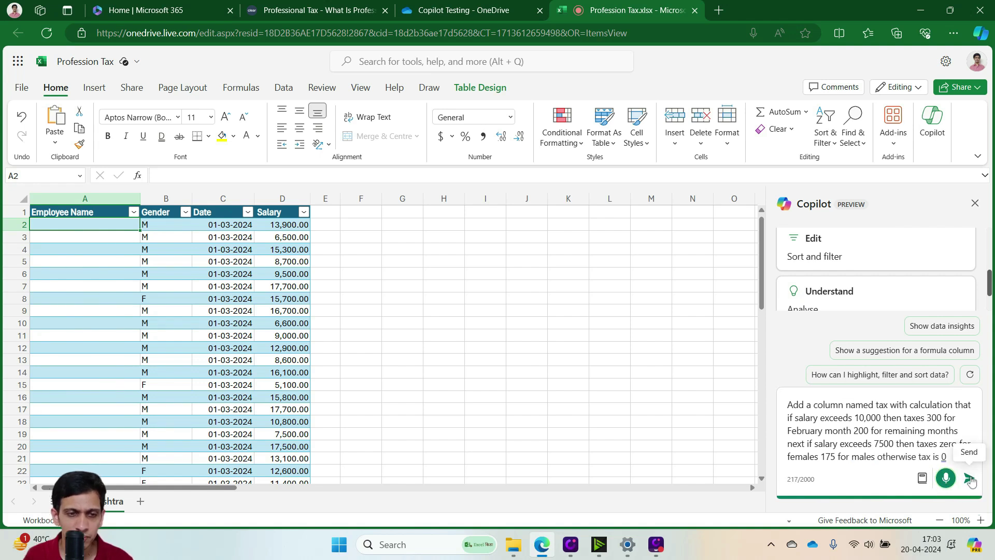
- Send the request and review Copilot's nested IF formula and previewed tax values 200, 175, 0
click(969, 478)
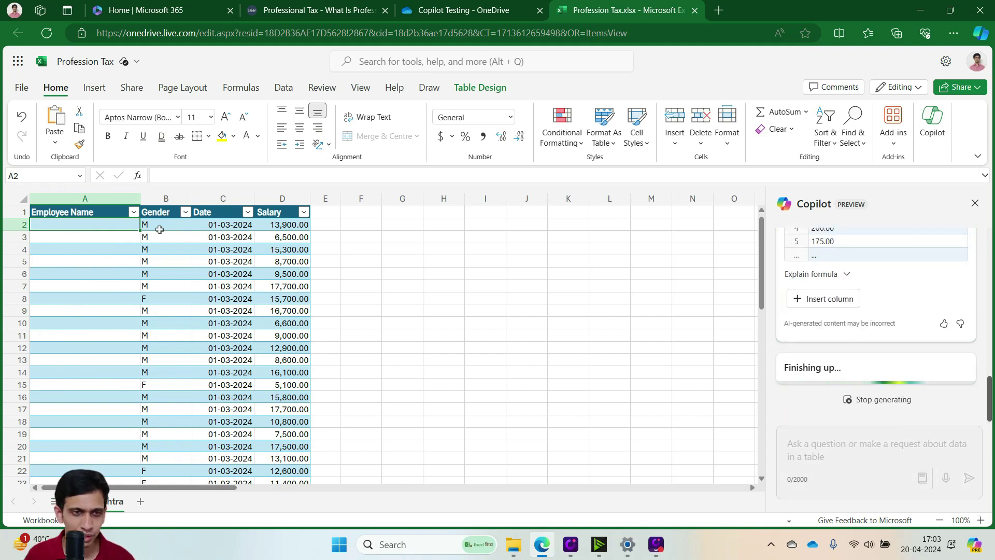
scroll(918, 323, up, 3)
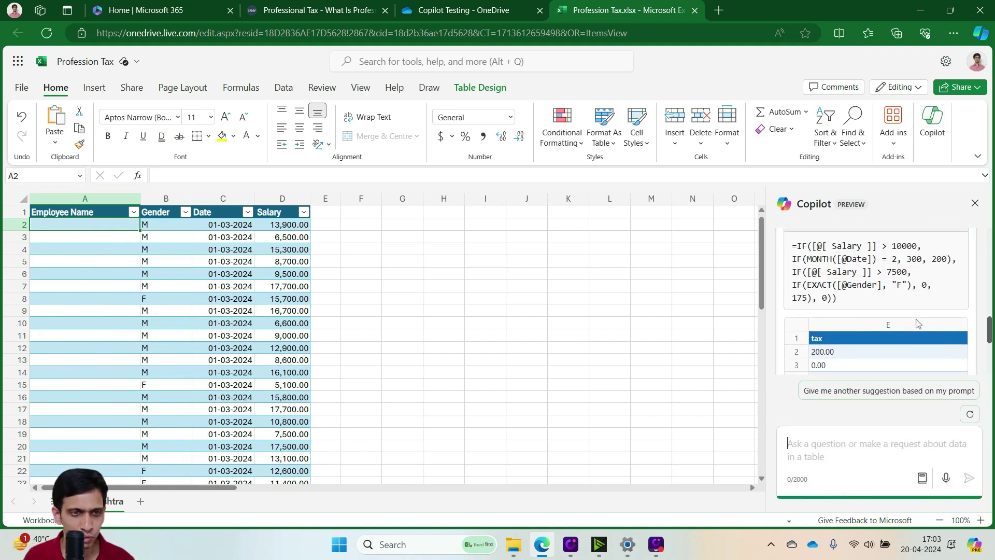
scroll(918, 324, up, 1)
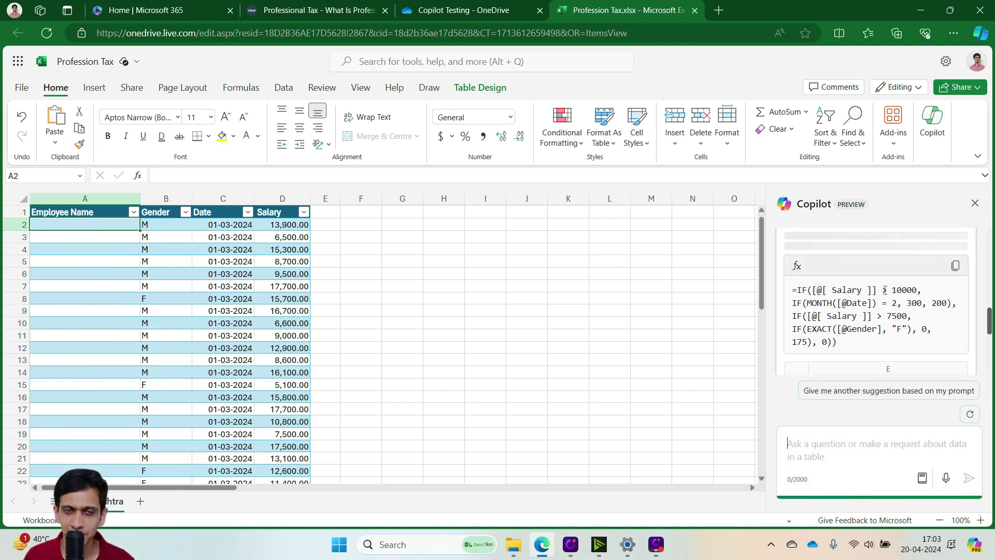
scroll(887, 290, down, 3)
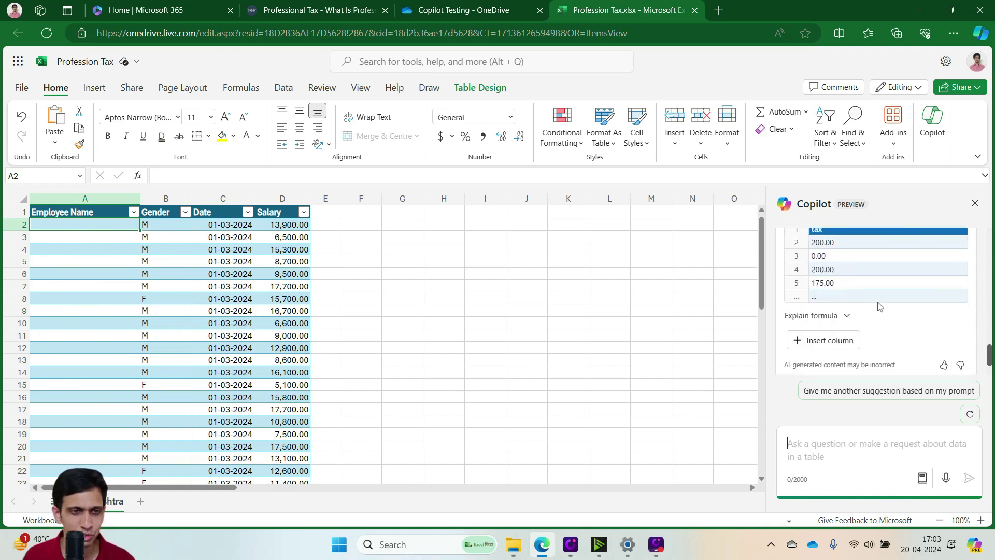
scroll(880, 305, up, 1)
scroll(880, 305, up, 3)
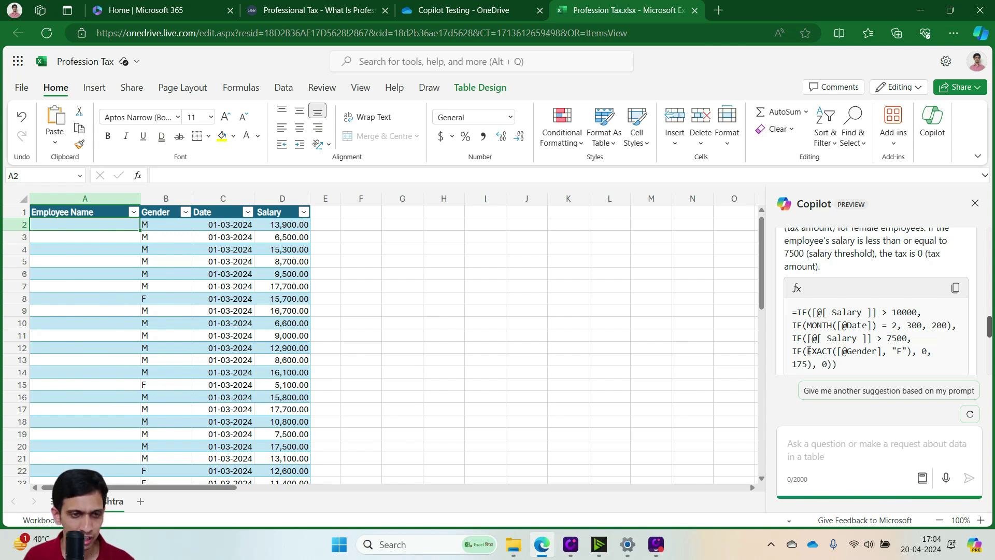
scroll(850, 359, down, 3)
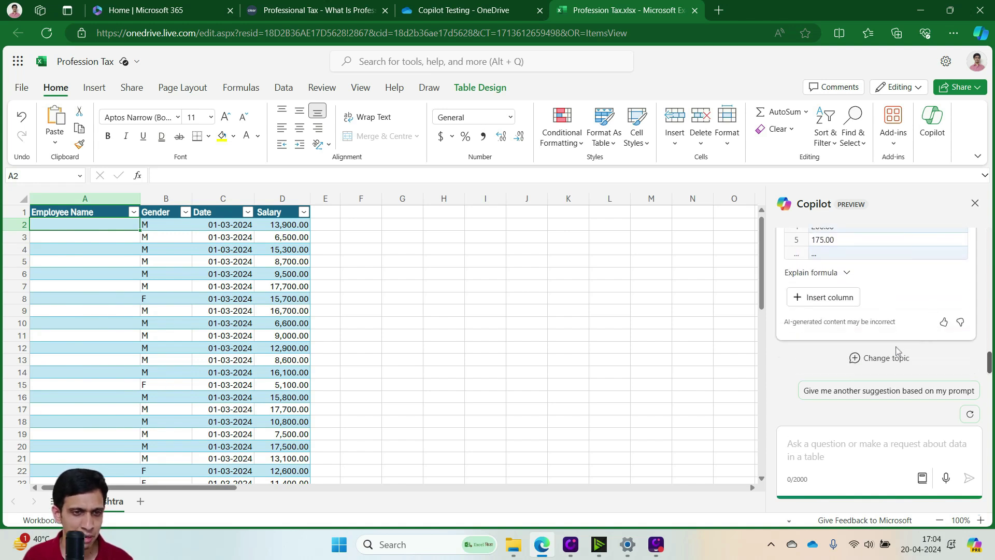
scroll(892, 332, up, 2)
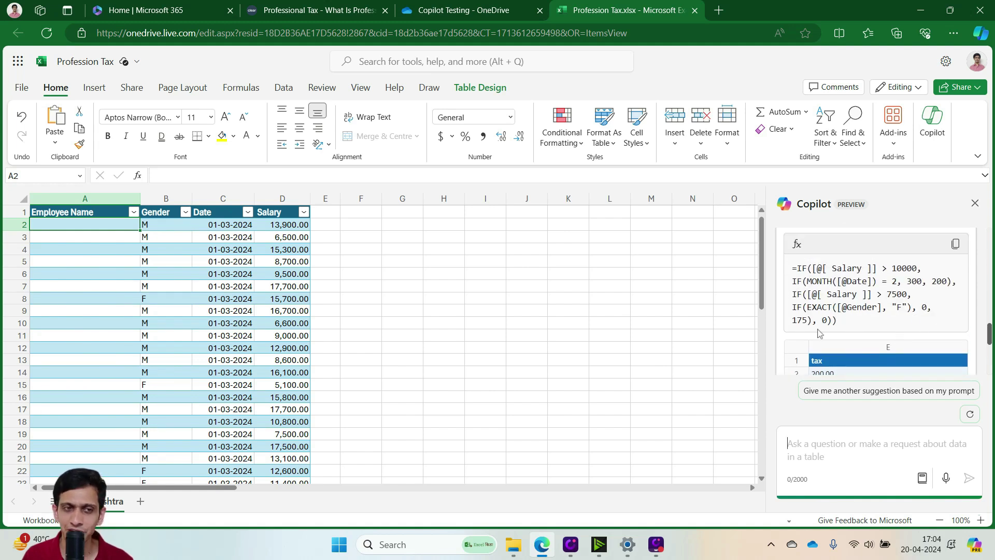
scroll(845, 342, up, 2)
scroll(856, 320, up, 2)
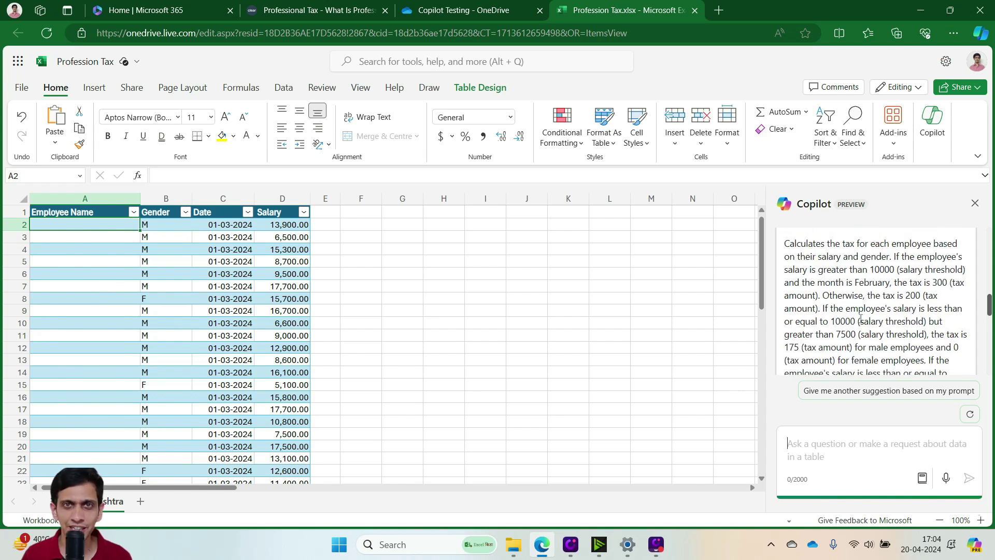
scroll(861, 318, down, 5)
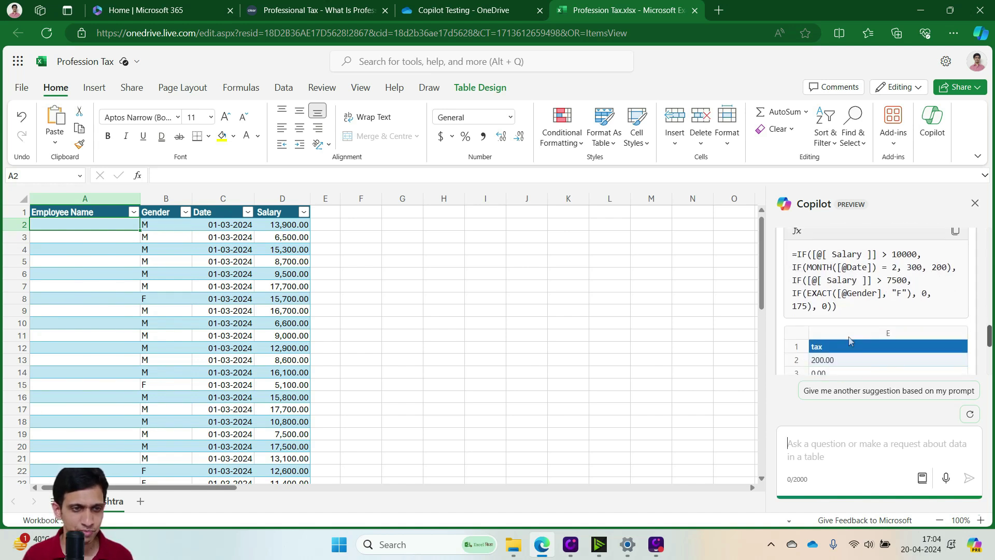
scroll(850, 341, down, 2)
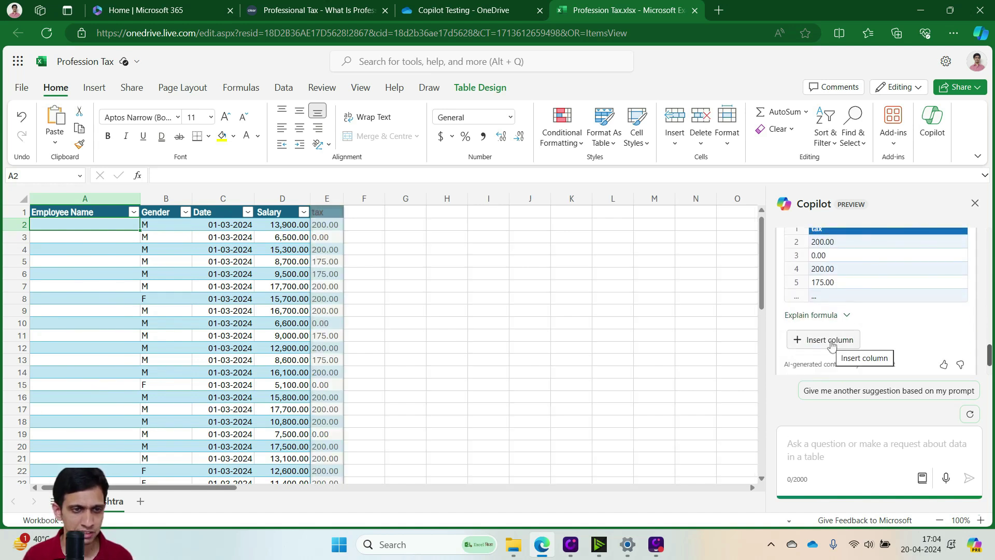
- Insert Copilot's tax column as column E, autofit its width, and check the formula in E2
click(830, 345)
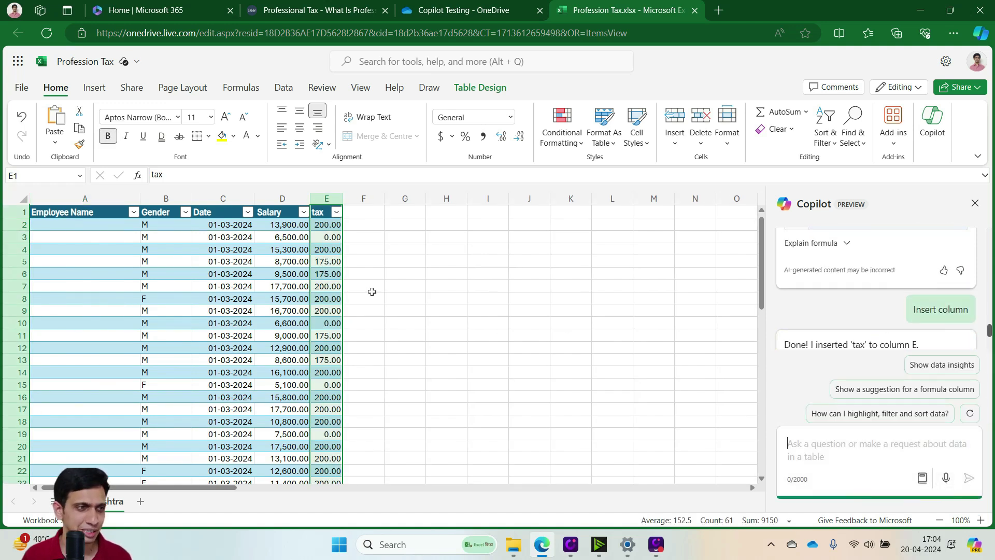
click(333, 249)
double_click(343, 199)
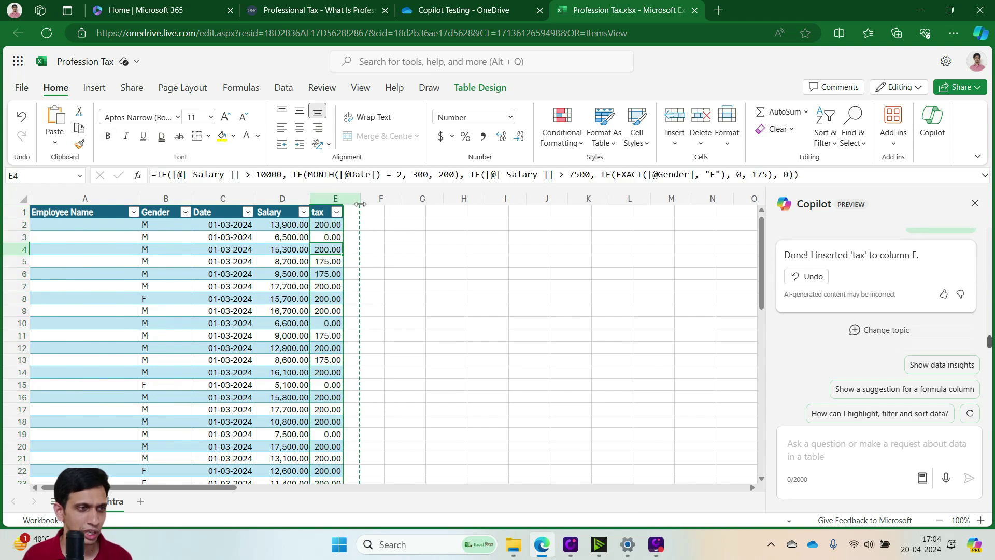
click(344, 224)
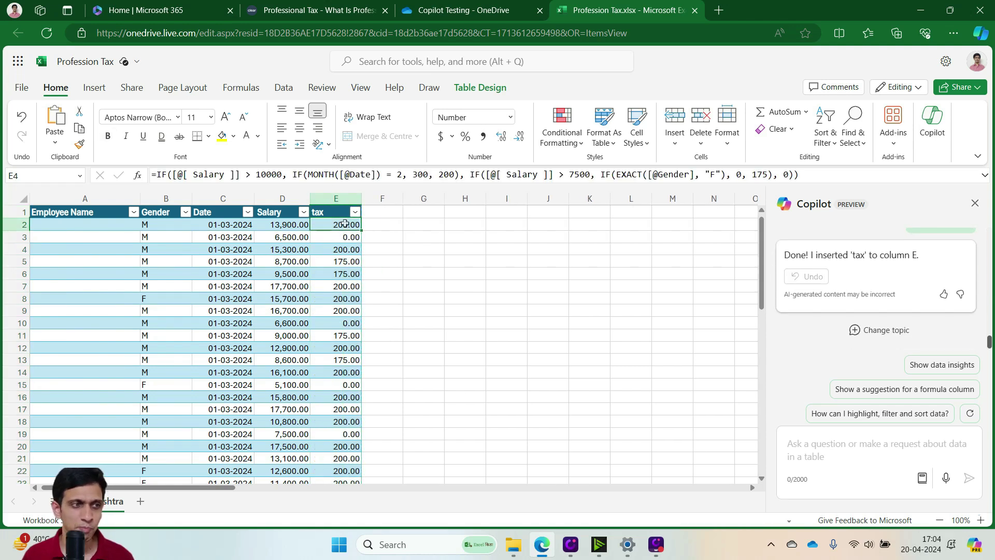